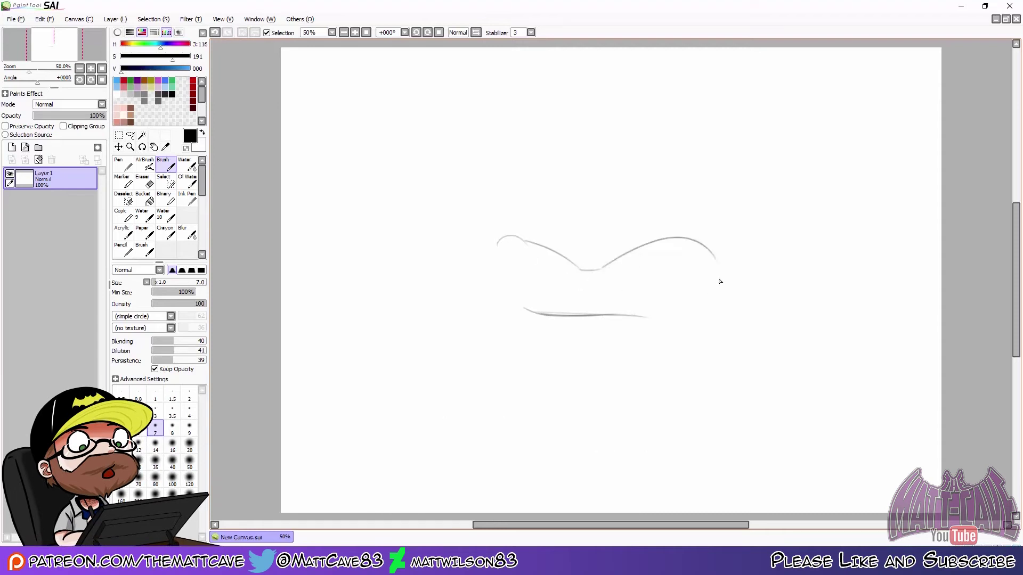
Redraw the rounded hip line and sketch the front and back contours of the near thigh.
key("ctrl+z")
mouse_move(714, 264)
left_mouse_down()
mouse_move(701, 308)
mouse_move(643, 399)
left_mouse_up()
mouse_move(640, 302)
left_mouse_down()
mouse_move(596, 423)
mouse_move(613, 430)
mouse_move(692, 410)
left_mouse_up()
key("ctrl+z")
key("ctrl+z")
Sketch the near leg's knee and shin line along the ground, ending in a foot.
mouse_move(597, 421)
left_mouse_down()
mouse_move(611, 433)
mouse_move(757, 426)
left_mouse_up()
key("ctrl+z")
mouse_move(756, 426)
left_mouse_down()
mouse_move(842, 435)
mouse_move(809, 435)
left_mouse_up()
key("ctrl+z")
key("ctrl+z")
mouse_move(754, 395)
left_mouse_down()
mouse_move(788, 402)
mouse_move(816, 431)
left_mouse_up()
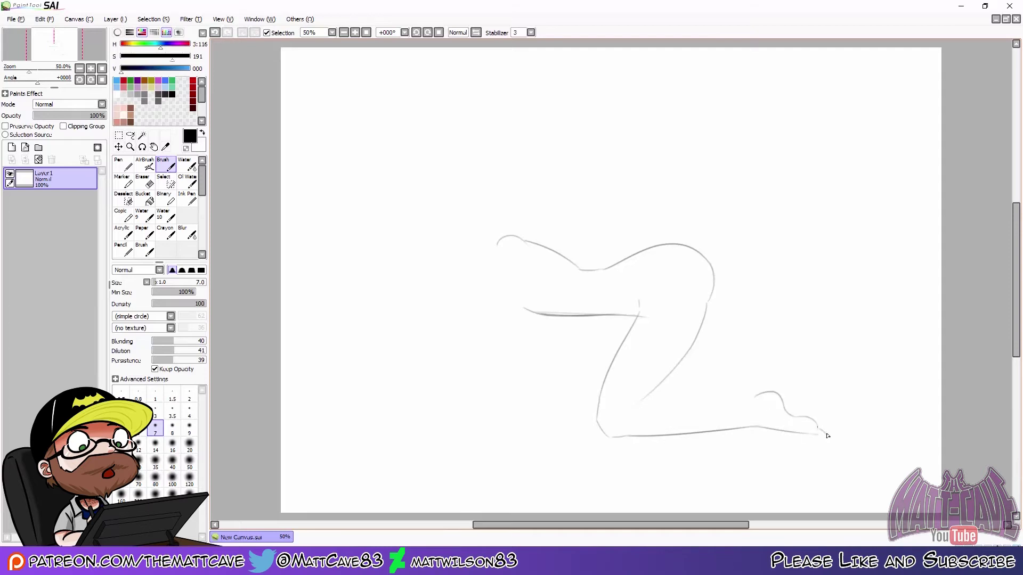
Draw the upper calf line of the near leg and the thigh contours of the far leg behind it.
left_click_drag(639, 404, 738, 407)
key("ctrl+z")
key("ctrl+z")
left_click_drag(714, 287, 754, 352)
left_click_drag(692, 345, 752, 394)
left_click_drag(743, 324, 762, 376)
key("ctrl+z")
left_click_drag(742, 319, 771, 381)
Sketch the far lower leg's ground line and its foot with toes, extending behind the near foot.
mouse_move(766, 366)
left_mouse_down()
mouse_move(787, 413)
mouse_move(866, 405)
left_mouse_up()
key("ctrl+z")
left_click_drag(846, 405, 929, 413)
key("ctrl+z")
key("ctrl+z")
mouse_move(881, 378)
left_mouse_down()
mouse_move(900, 373)
mouse_move(936, 409)
mouse_move(930, 398)
left_mouse_up()
key("ctrl+z")
left_click_drag(930, 397, 932, 413)
Transform the sketch to move the whole figure leftward and slightly up on the canvas.
key("ctrl+t")
left_click_drag(855, 411, 790, 407)
key("Return")
Clean up the far foot's toes and draw the upper calf line from the knee to the heel.
left_click(147, 184)
mouse_move(866, 393)
left_mouse_down()
mouse_move(858, 407)
mouse_move(871, 394)
mouse_move(863, 389)
left_mouse_up()
left_click(123, 169)
key("ctrl+z")
left_click(169, 171)
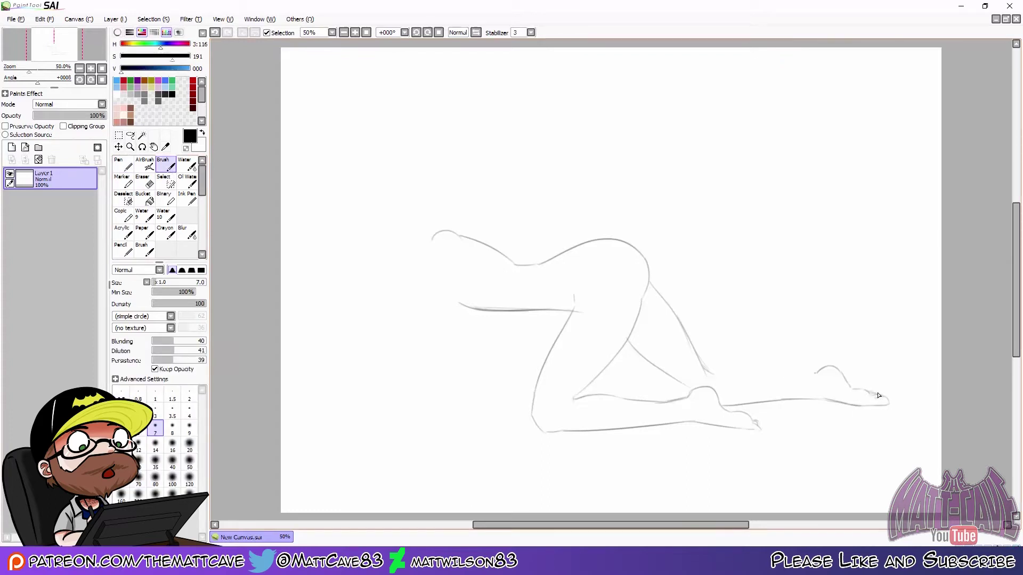
left_click_drag(720, 376, 817, 380)
key("ctrl+z")
Draw the bust curve at the front of the torso and erase the overlapping lines around it.
left_click_drag(469, 307, 452, 327)
key("ctrl+z")
left_click_drag(442, 325, 429, 285)
key("e")
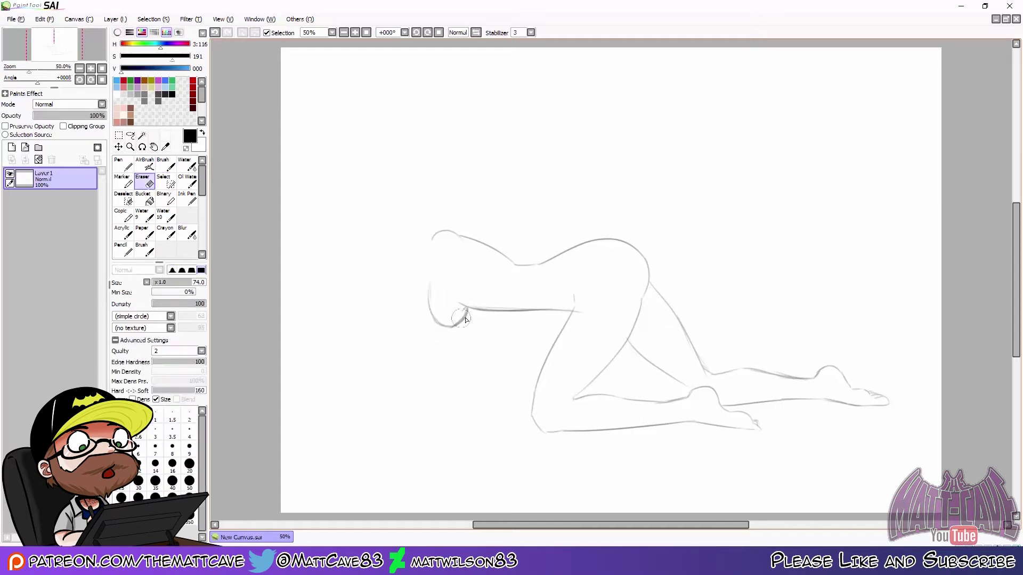
left_click(124, 161)
key("ctrl+z")
left_click_drag(430, 271, 429, 291)
Sketch the near upper arm with two contour lines running down from the shoulder.
left_click(169, 164)
left_click_drag(434, 236, 423, 306)
key("ctrl+z")
left_click_drag(450, 258, 414, 361)
key("ctrl+z")
left_click_drag(431, 239, 405, 329)
left_click_drag(453, 256, 414, 350)
Draw both contours of the near forearm down to the wrist and erase the excess sketch lines.
key("e")
mouse_move(432, 259)
left_mouse_down()
mouse_move(427, 323)
mouse_move(399, 337)
mouse_move(380, 416)
left_mouse_up()
left_click(173, 166)
left_click_drag(430, 308, 393, 421)
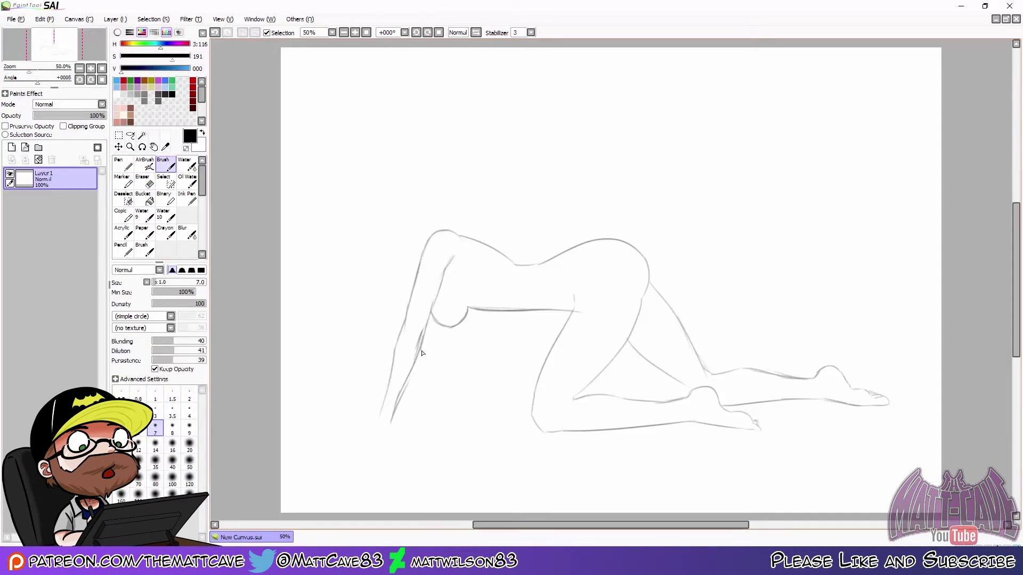
left_click(145, 181)
left_click(171, 283)
left_click_drag(418, 322, 391, 417)
Sketch the near hand resting flat on the ground with its fingers pointing forward.
key("b")
mouse_move(410, 373)
left_mouse_down()
mouse_move(393, 431)
mouse_move(329, 438)
left_mouse_up()
left_click_drag(368, 427, 334, 435)
Sketch the oval head with its jawline and connect it to the shoulders with neck lines.
mouse_move(356, 215)
left_mouse_down()
mouse_move(348, 244)
mouse_move(401, 212)
mouse_move(434, 234)
mouse_move(420, 265)
mouse_move(410, 244)
mouse_move(422, 262)
mouse_move(355, 256)
mouse_move(391, 271)
mouse_move(407, 263)
mouse_move(402, 233)
mouse_move(400, 271)
mouse_move(347, 241)
mouse_move(400, 272)
mouse_move(354, 260)
mouse_move(370, 270)
mouse_move(401, 256)
mouse_move(375, 256)
mouse_move(351, 234)
mouse_move(374, 203)
mouse_move(407, 237)
mouse_move(384, 191)
mouse_move(388, 215)
mouse_move(417, 231)
mouse_move(344, 211)
mouse_move(401, 202)
left_mouse_up()
key("e")
left_click(165, 162)
key("ctrl+z")
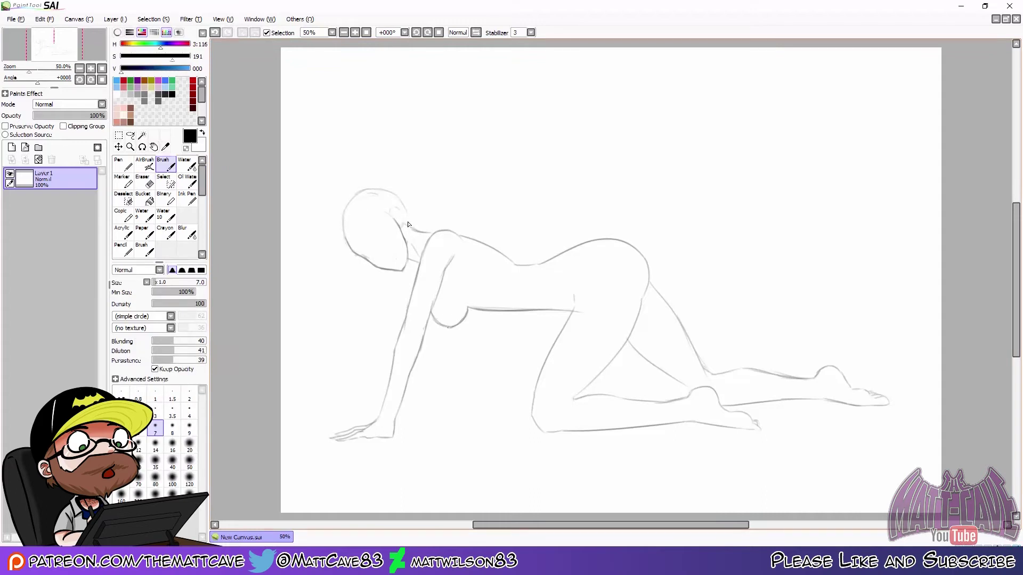
Redraw the bust curve slightly lower and erase the leftover lines around it.
key("ctrl+z")
mouse_move(451, 335)
left_mouse_down()
mouse_move(469, 329)
mouse_move(457, 322)
mouse_move(470, 308)
mouse_move(476, 320)
left_mouse_up()
left_click(146, 182)
left_click(174, 163)
Sketch the far supporting arm beneath the chest with two contours and a hand on the ground.
left_click_drag(479, 344, 439, 401)
key("ctrl+z")
left_click_drag(483, 326, 468, 410)
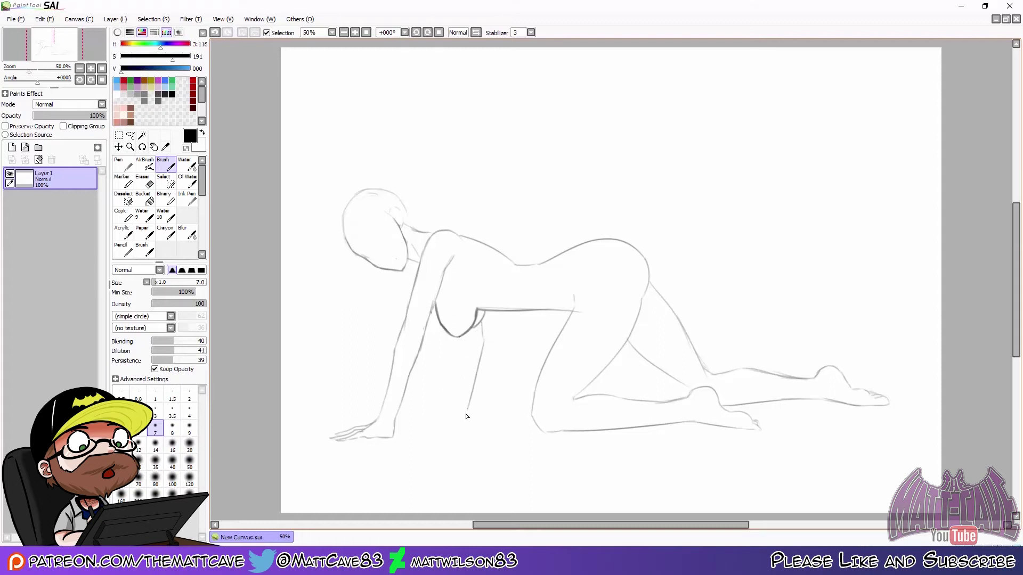
left_click_drag(455, 369, 455, 405)
left_click_drag(482, 326, 464, 416)
key("ctrl+z")
key("ctrl+z")
left_click_drag(458, 343, 454, 414)
key("ctrl+z")
left_click_drag(459, 342, 454, 412)
mouse_move(480, 356)
left_mouse_down()
mouse_move(467, 419)
mouse_move(456, 401)
mouse_move(441, 409)
left_mouse_up()
Clean up the far arm and hand, and retrace the arm's contours with darker lines.
key("e")
key("c")
key("ctrl+z")
left_click_drag(462, 338, 457, 373)
mouse_move(452, 408)
left_mouse_down()
mouse_move(460, 342)
mouse_move(450, 399)
left_mouse_up()
left_click(144, 182)
left_click(167, 163)
left_click_drag(462, 347, 459, 394)
left_click_drag(484, 317, 469, 405)
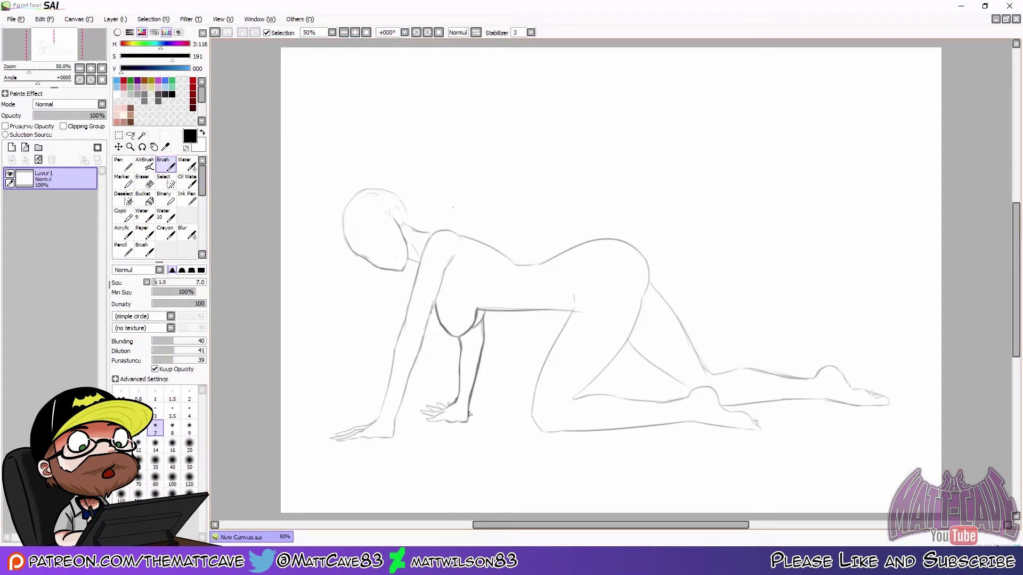
Sketch the fringe across the forehead and erase the head's construction outline around it.
key("ctrl+z")
mouse_move(356, 210)
left_mouse_down()
mouse_move(397, 220)
mouse_move(408, 213)
mouse_move(392, 201)
mouse_move(401, 200)
left_mouse_up()
key("ctrl+z")
mouse_move(401, 200)
left_mouse_down()
mouse_move(390, 209)
mouse_move(408, 207)
mouse_move(358, 209)
mouse_move(351, 259)
left_mouse_up()
key("ctrl+z")
key("ctrl+z")
key("ctrl+z")
key("ctrl+z")
key("ctrl+z")
key("ctrl+z")
mouse_move(349, 214)
left_mouse_down()
mouse_move(351, 272)
mouse_move(341, 238)
mouse_move(388, 187)
mouse_move(407, 214)
left_mouse_up()
key("ctrl+z")
key("ctrl+z")
left_click(144, 183)
left_click(169, 167)
Draw the hair framing the far side of the face, with pointed strands hanging below the chin.
mouse_move(346, 188)
left_mouse_down()
mouse_move(332, 238)
mouse_move(367, 321)
left_mouse_up()
left_click_drag(367, 329, 368, 298)
key("ctrl+z")
key("ctrl+z")
mouse_move(355, 257)
left_mouse_down()
mouse_move(364, 323)
mouse_move(361, 292)
left_mouse_up()
left_click_drag(360, 292, 367, 331)
left_click_drag(380, 269, 377, 339)
left_click_drag(367, 312, 372, 341)
Draw the long hair strand on the near side of the face and erase the neck lines it covers.
left_click_drag(398, 222, 392, 319)
left_click_drag(401, 282, 395, 327)
left_click_drag(405, 215, 414, 287)
left_click_drag(413, 279, 397, 322)
key("e")
left_click_drag(400, 229, 405, 272)
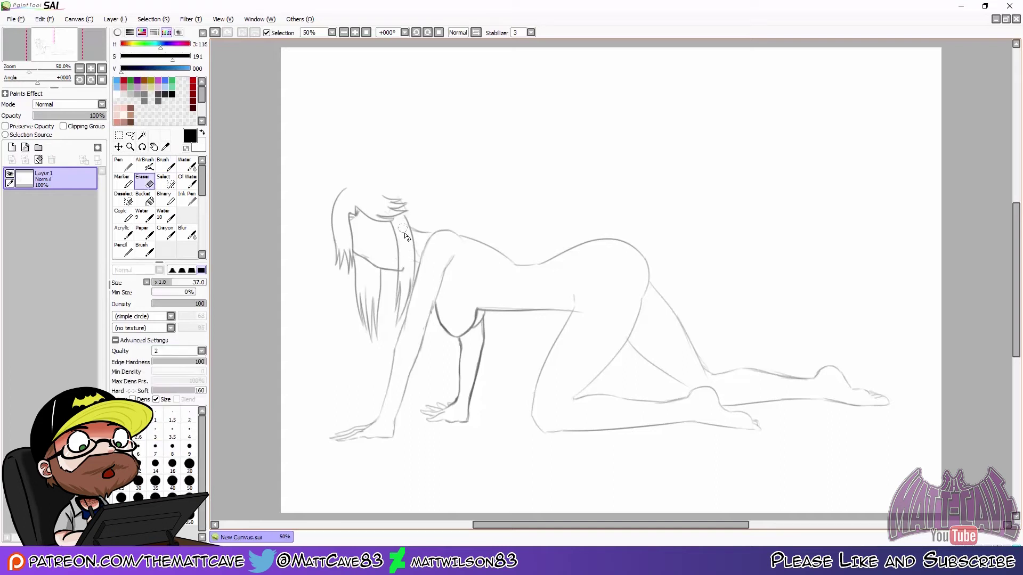
mouse_move(420, 231)
left_mouse_down()
mouse_move(408, 216)
mouse_move(415, 271)
left_mouse_up()
key("b")
key("ctrl+z")
left_click_drag(413, 218, 417, 276)
mouse_move(346, 187)
left_mouse_down()
mouse_move(417, 183)
mouse_move(429, 233)
left_mouse_up()
key("ctrl+z")
key("ctrl+z")
Draw long hair falling past both sides of the near arm to the ground, with pointed tips.
mouse_move(341, 252)
left_mouse_down()
mouse_move(336, 384)
mouse_move(348, 427)
left_mouse_up()
key("ctrl+z")
left_click_drag(434, 304, 468, 430)
mouse_move(403, 417)
left_mouse_down()
mouse_move(474, 432)
mouse_move(432, 433)
left_mouse_up()
left_click_drag(357, 403, 377, 424)
Erase the far hand where the hair covers it and add more hair tips in front of it.
key("e")
mouse_move(434, 406)
left_mouse_down()
mouse_move(424, 419)
mouse_move(442, 407)
mouse_move(450, 421)
left_mouse_up()
key("s")
key("e")
left_click(166, 170)
left_click_drag(452, 386, 418, 434)
Add inner strands to the long hair and draw the crown's outline from the forehead to the shoulder.
left_click_drag(341, 308, 352, 394)
mouse_move(431, 235)
left_mouse_down()
mouse_move(374, 178)
mouse_move(396, 178)
mouse_move(353, 175)
mouse_move(417, 196)
left_mouse_up()
key("ctrl+z")
key("e")
left_click(166, 167)
key("ctrl+z")
left_click_drag(346, 188, 400, 185)
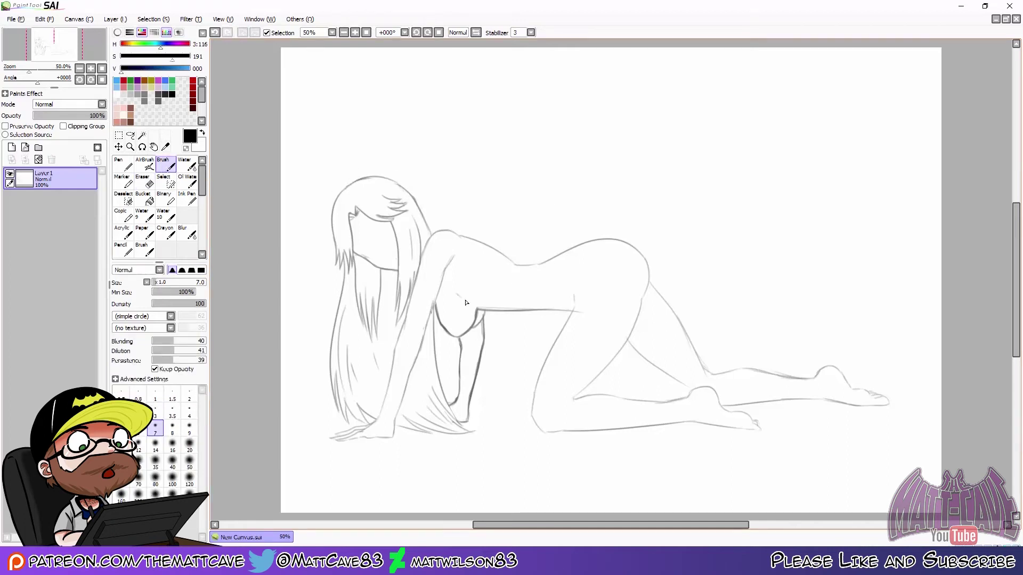
Erase the stray lines where the belly meets the thigh and along the far thigh behind the near knee.
key("e")
left_click_drag(587, 310, 580, 316)
key("v")
key("e")
mouse_move(625, 344)
left_mouse_down()
mouse_move(686, 386)
mouse_move(677, 379)
left_mouse_up()
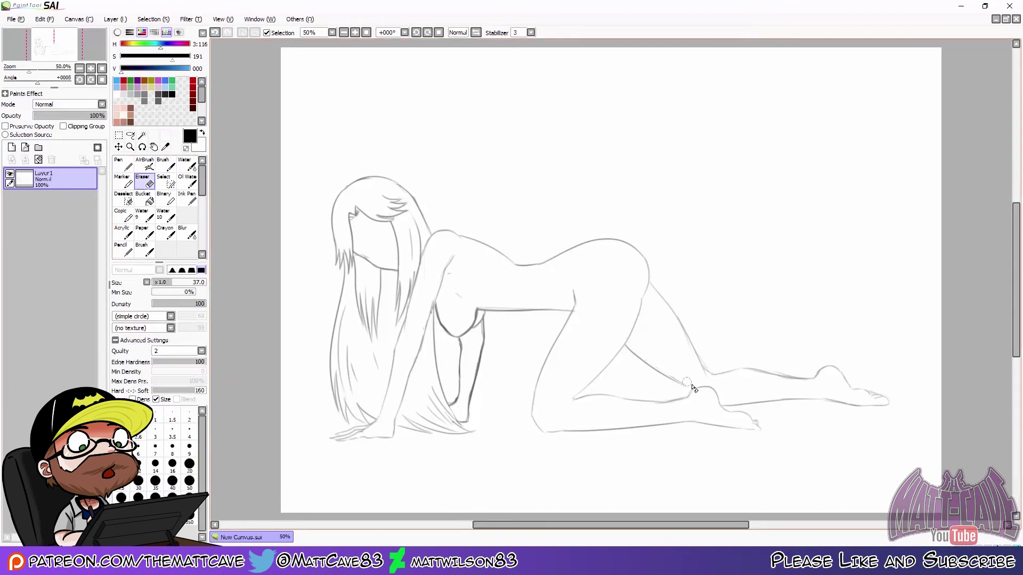
Draw the eyes, nose and mouth with the Brush, and add a layer folder containing two new layers above the sketch.
left_click(169, 165)
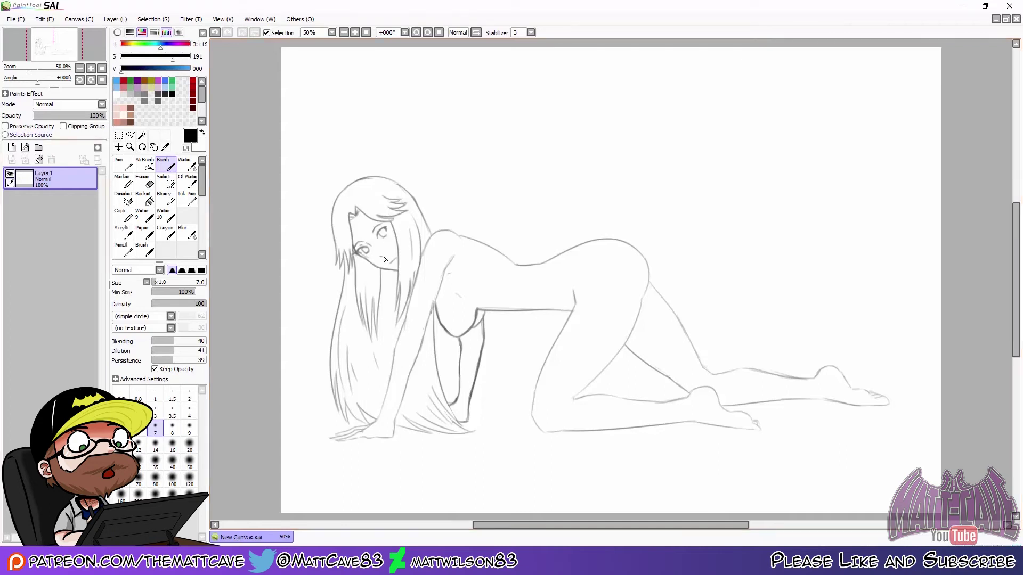
left_click(38, 147)
left_click(13, 148)
left_click(13, 148)
Draw cloth bands with ragged edges and fold lines wrapped around the chest and waist on the upper new layer.
mouse_move(465, 240)
left_mouse_down()
mouse_move(443, 330)
mouse_move(502, 250)
mouse_move(452, 319)
left_mouse_up()
left_click_drag(493, 246, 456, 337)
mouse_move(487, 273)
left_mouse_down()
mouse_move(487, 312)
mouse_move(514, 313)
mouse_move(503, 253)
mouse_move(502, 307)
left_mouse_up()
key("ctrl+z")
key("ctrl+z")
key("ctrl+y")
key("ctrl+y")
mouse_move(498, 265)
left_mouse_down()
mouse_move(494, 313)
mouse_move(555, 311)
left_mouse_up()
key("ctrl+z")
mouse_move(514, 268)
left_mouse_down()
mouse_move(529, 313)
mouse_move(532, 290)
left_mouse_up()
Draw overlapping cloth wraps with fold lines around the hips and the top of the near thigh.
mouse_move(549, 294)
left_mouse_down()
mouse_move(550, 311)
mouse_move(587, 243)
left_mouse_up()
left_click_drag(587, 242, 626, 240)
mouse_move(627, 242)
left_mouse_down()
mouse_move(571, 312)
mouse_move(651, 273)
left_mouse_up()
mouse_move(610, 257)
left_mouse_down()
mouse_move(639, 249)
mouse_move(615, 273)
left_mouse_up()
left_click_drag(632, 255, 583, 292)
mouse_move(651, 276)
left_mouse_down()
mouse_move(560, 333)
mouse_move(573, 308)
left_mouse_up()
mouse_move(573, 309)
left_mouse_down()
mouse_move(645, 278)
mouse_move(599, 309)
left_mouse_up()
Continue the cloth wraps down the near thigh to the knee, leaving small gaps of skin between bands.
mouse_move(648, 301)
left_mouse_down()
mouse_move(593, 322)
mouse_move(588, 375)
mouse_move(549, 347)
mouse_move(604, 336)
left_mouse_up()
mouse_move(631, 333)
left_mouse_down()
mouse_move(583, 355)
mouse_move(575, 406)
mouse_move(539, 433)
left_mouse_up()
mouse_move(548, 391)
left_mouse_down()
mouse_move(535, 426)
mouse_move(555, 398)
left_mouse_up()
Draw a loose cloth strip trailing from the near knee onto the ground, and a looped knot on top of the hips.
mouse_move(591, 395)
left_mouse_down()
mouse_move(624, 394)
mouse_move(680, 447)
left_mouse_up()
key("ctrl+z")
mouse_move(596, 395)
left_mouse_down()
mouse_move(609, 429)
mouse_move(670, 456)
left_mouse_up()
left_click_drag(670, 455, 707, 452)
left_click_drag(613, 407, 642, 435)
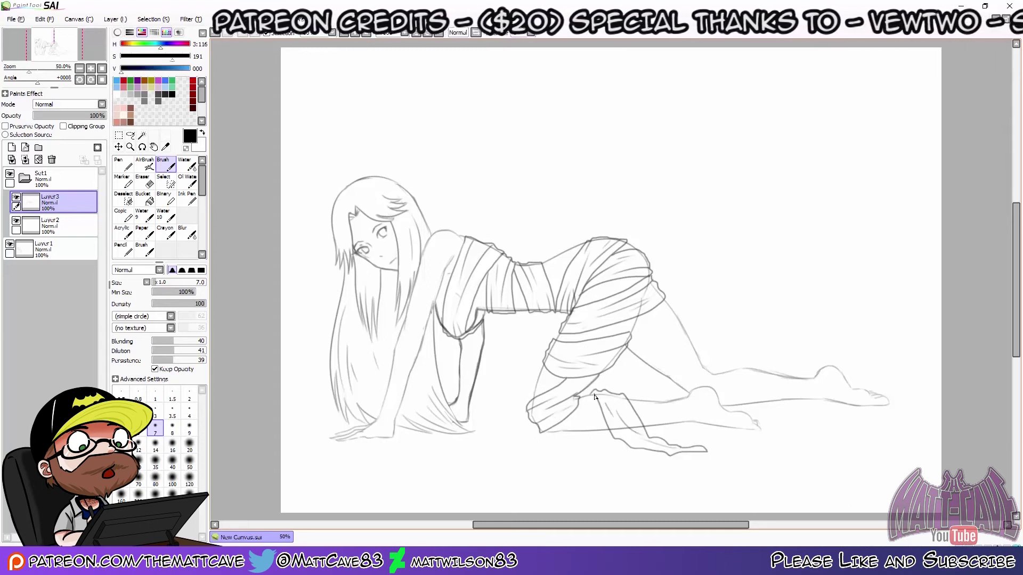
mouse_move(598, 238)
left_mouse_down()
mouse_move(626, 223)
mouse_move(628, 244)
mouse_move(651, 247)
left_mouse_up()
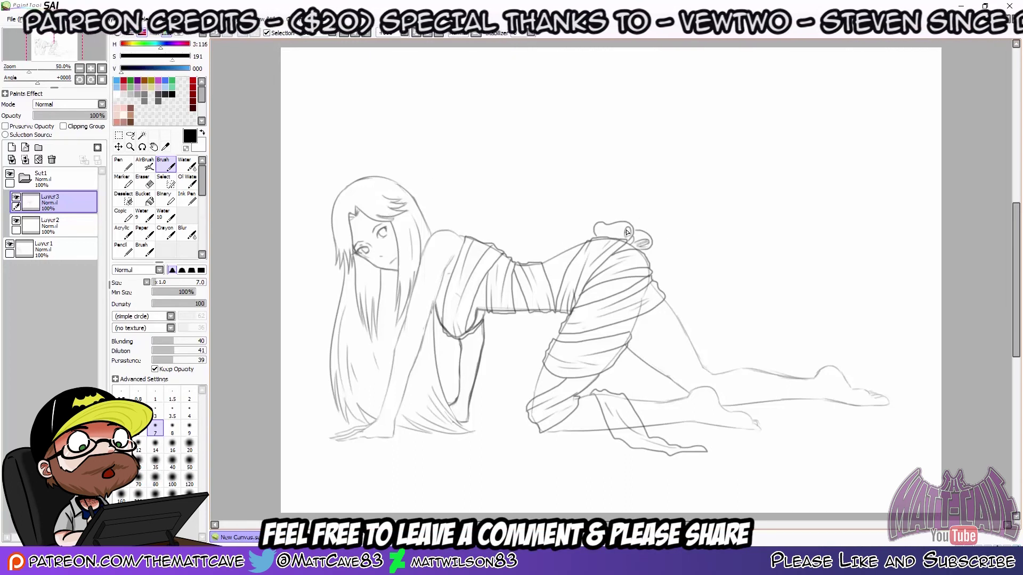
Select the cloth wraps by inverting a selection of the area around them, and fill them with white on Layer2.
left_click(142, 135)
left_click(452, 141)
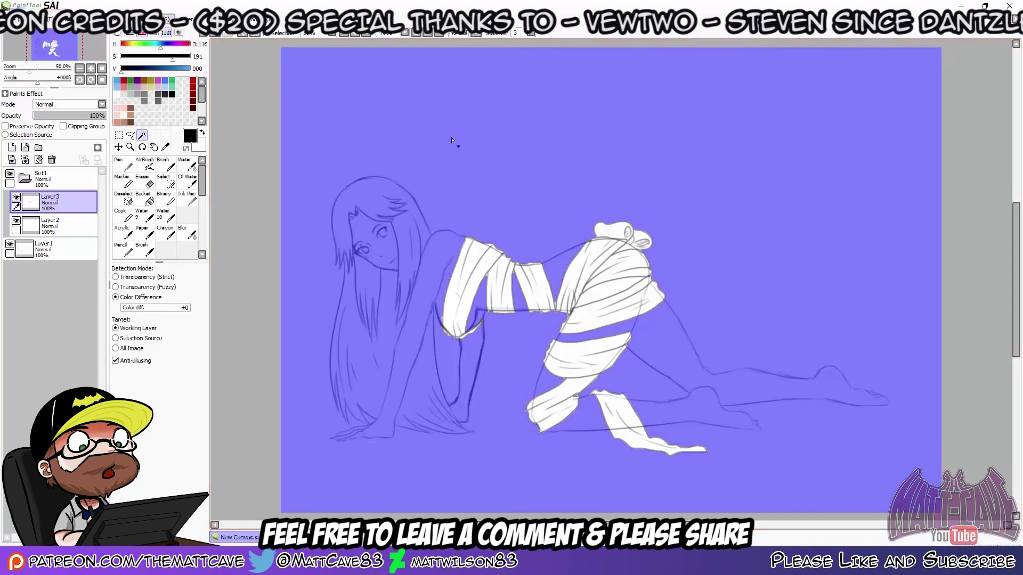
left_click(150, 20)
left_click(160, 43)
left_click(58, 226)
left_click(203, 133)
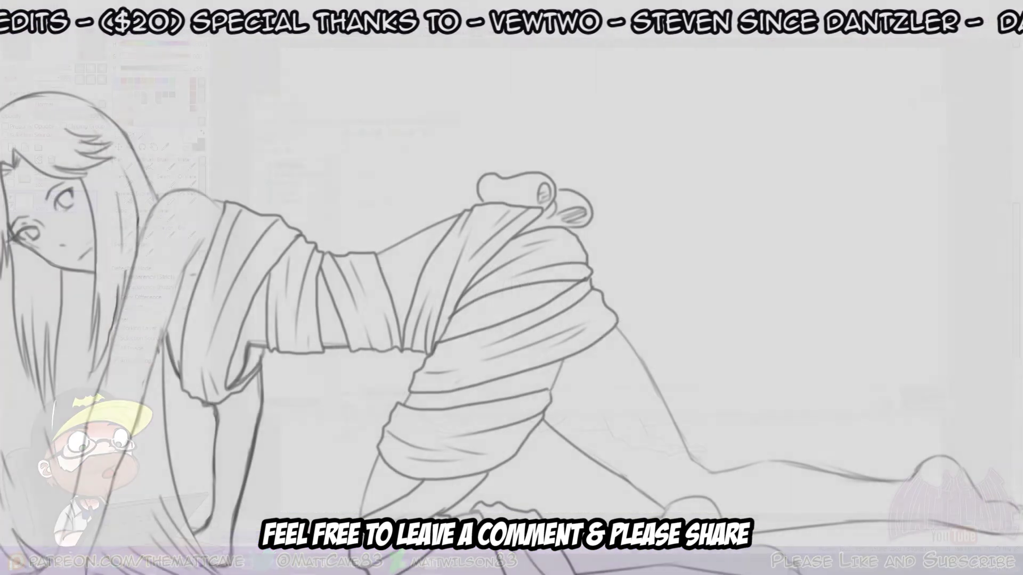